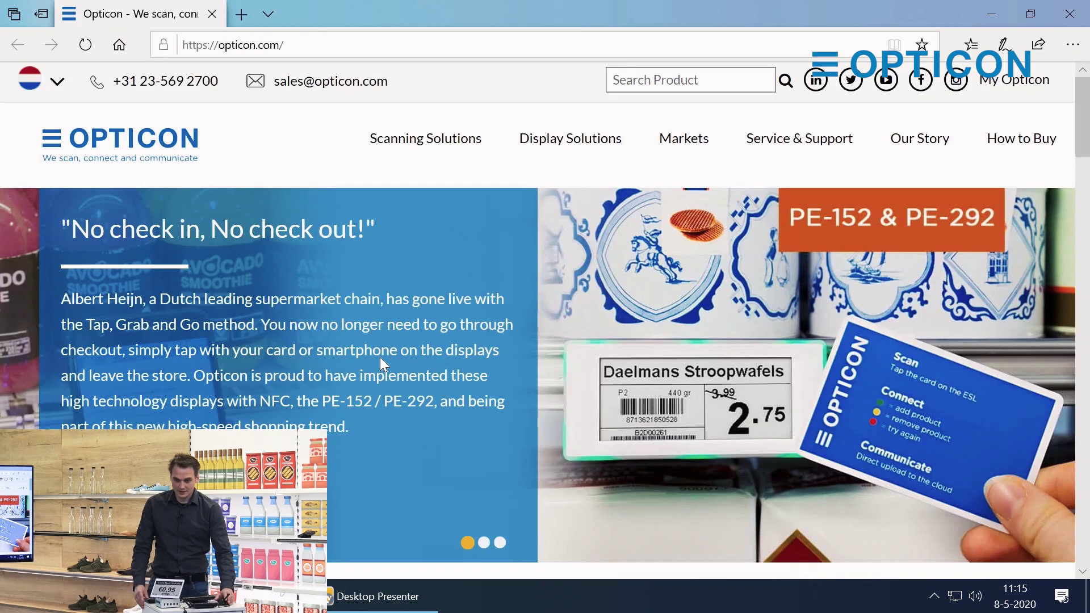
Step: Go to Display Solutions > Communication on opticon.com and scroll down to the ESL Server Software product
{"action": "left_click", "coordinate": [301, 45]}
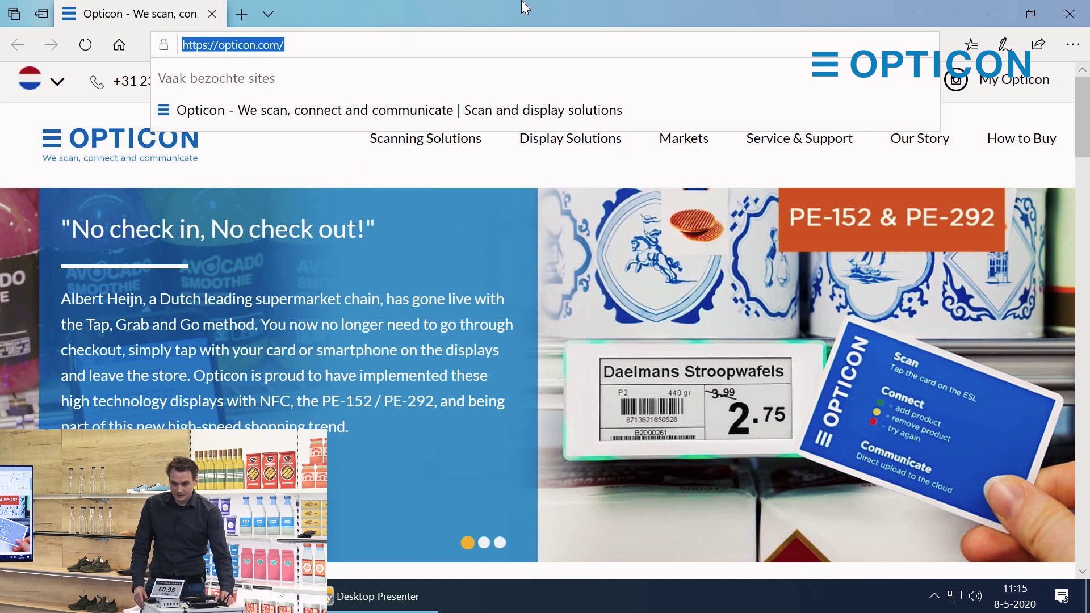
{"action": "mouse_move", "coordinate": [555, 147]}
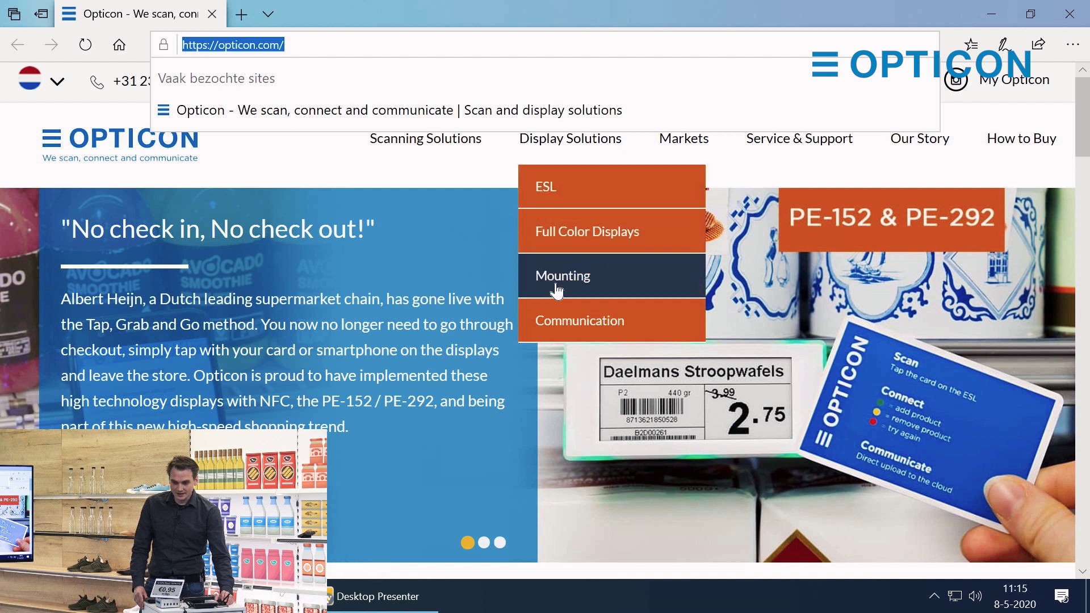
{"action": "left_click", "coordinate": [562, 325]}
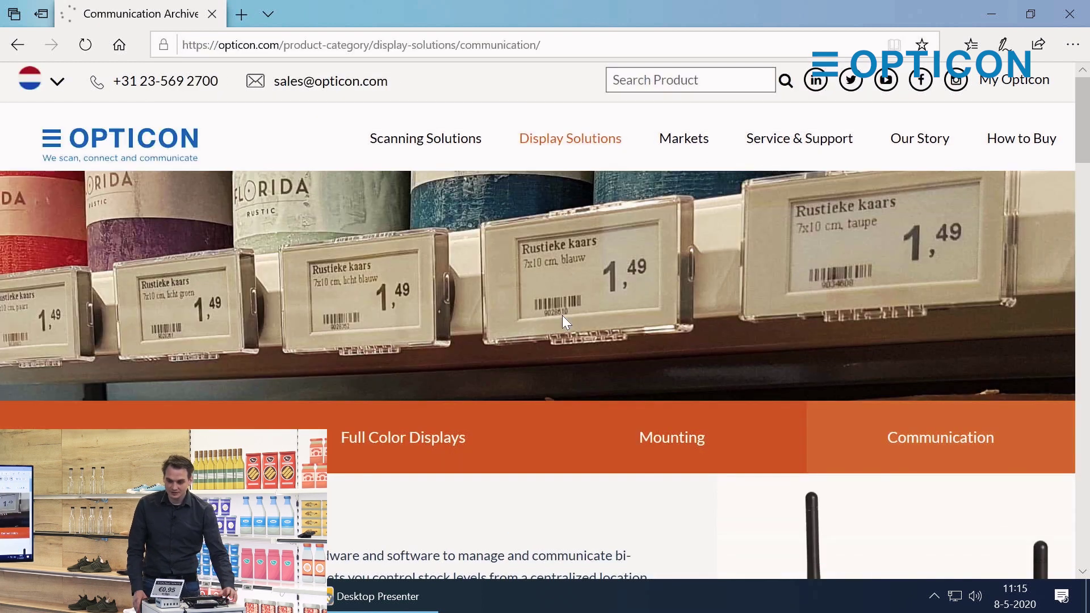
{"action": "scroll", "coordinate": [577, 324], "scroll_direction": "down", "scroll_amount": 6}
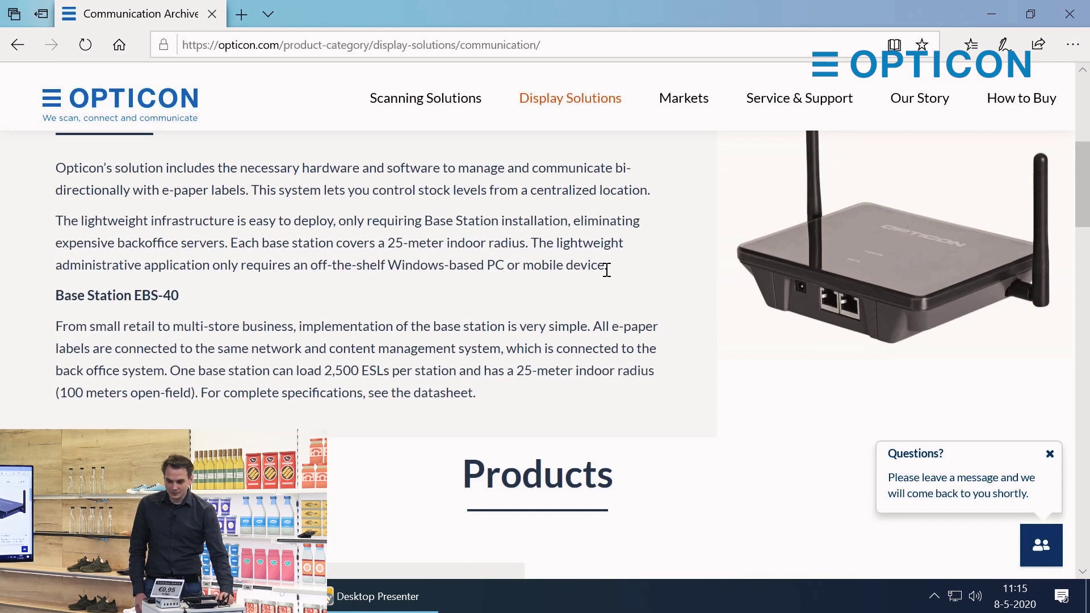
{"action": "scroll", "coordinate": [539, 288], "scroll_direction": "down", "scroll_amount": 4}
{"action": "scroll", "coordinate": [536, 288], "scroll_direction": "down", "scroll_amount": 3}
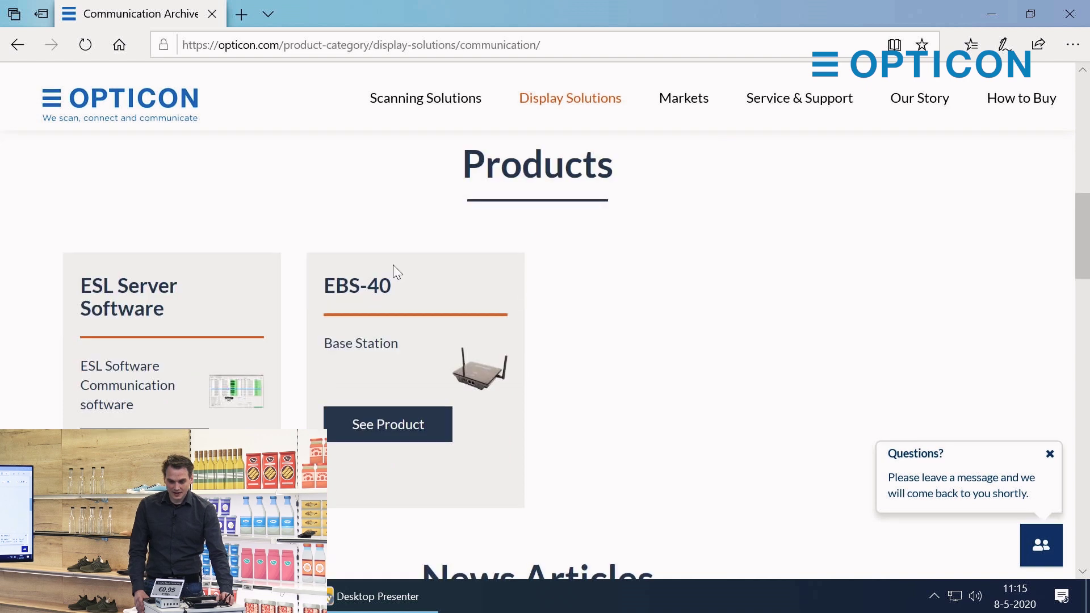
Step: Save 'ESL Server Application 1.0.72.4 (.NET FX46).zip' from the ESL Server Software page and open its Downloads folder
{"action": "left_click", "coordinate": [140, 375]}
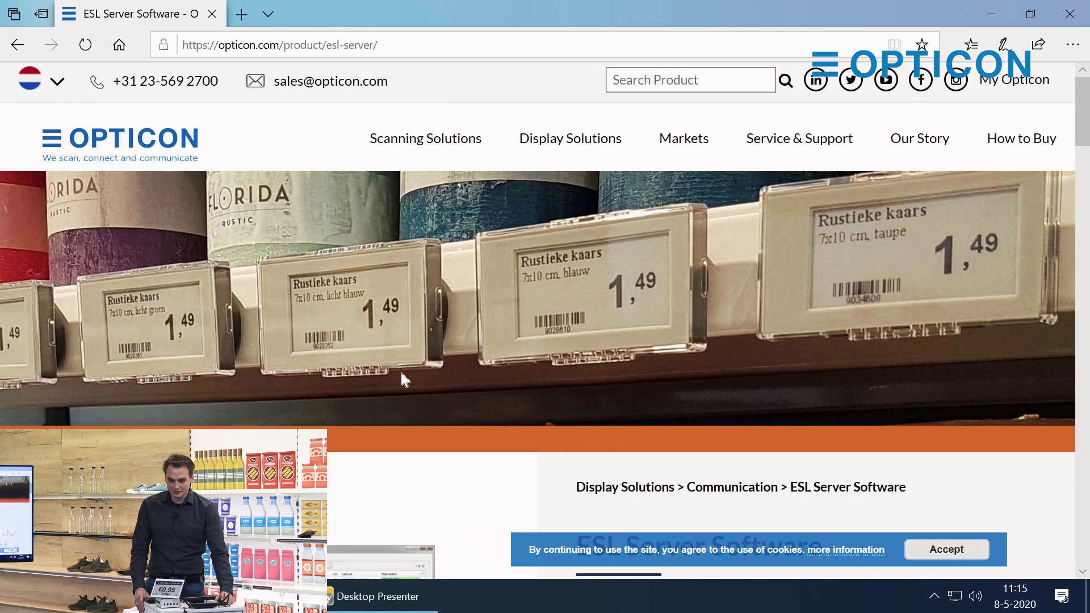
{"action": "scroll", "coordinate": [426, 381], "scroll_direction": "down", "scroll_amount": 7}
{"action": "scroll", "coordinate": [444, 385], "scroll_direction": "down", "scroll_amount": 14}
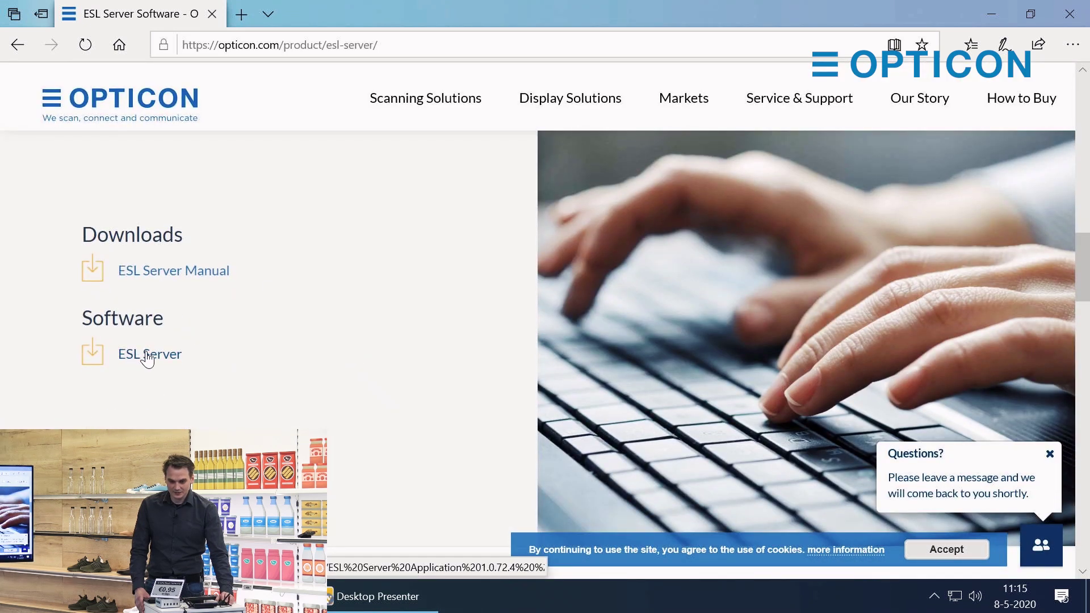
{"action": "left_click", "coordinate": [147, 355]}
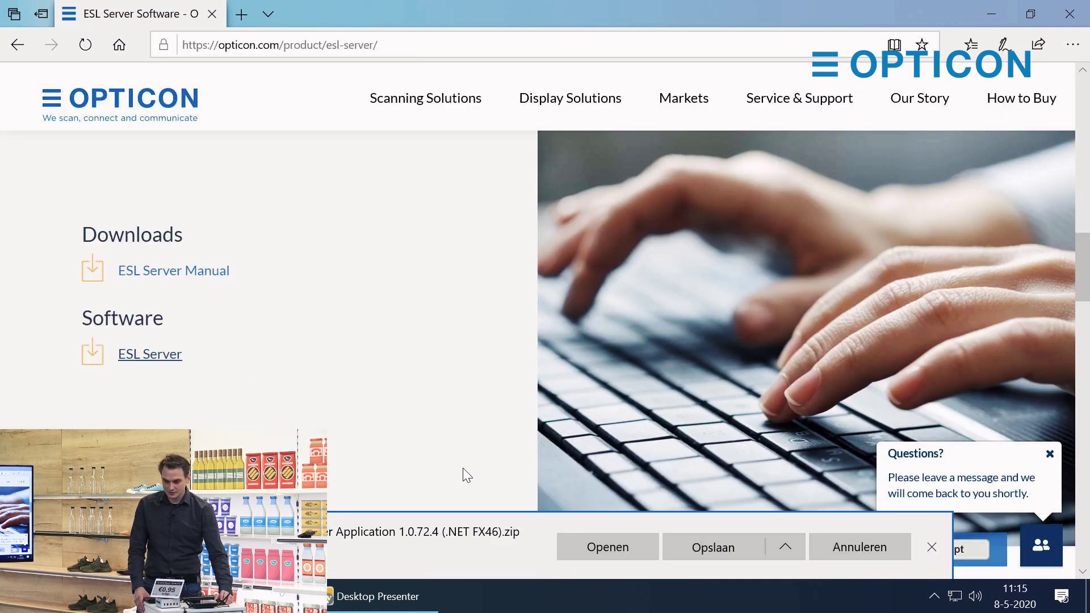
{"action": "left_click", "coordinate": [704, 548]}
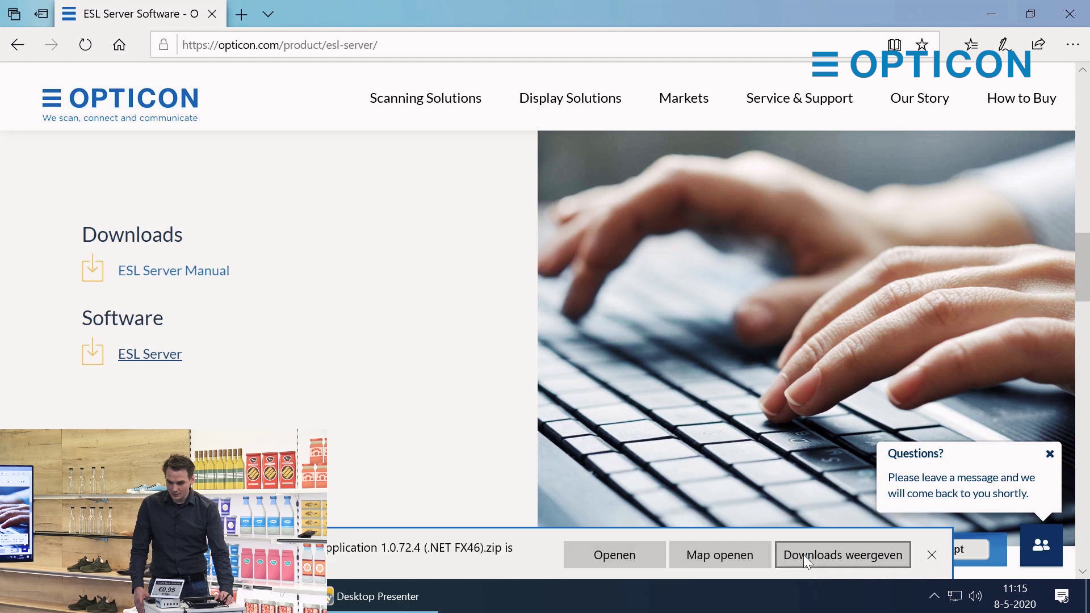
{"action": "left_click", "coordinate": [719, 548]}
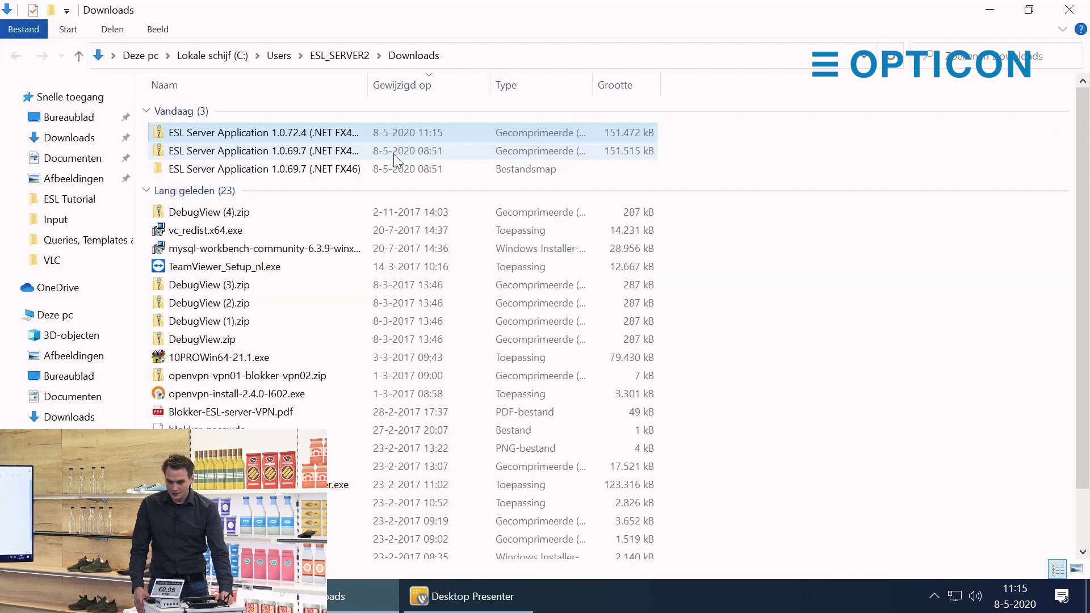
Step: Extract all files from 'ESL Server Application 1.0.72.4 (.NET FX46).zip', showing SetupEslServer.msi and the PDF manual
{"action": "double_click", "coordinate": [366, 139]}
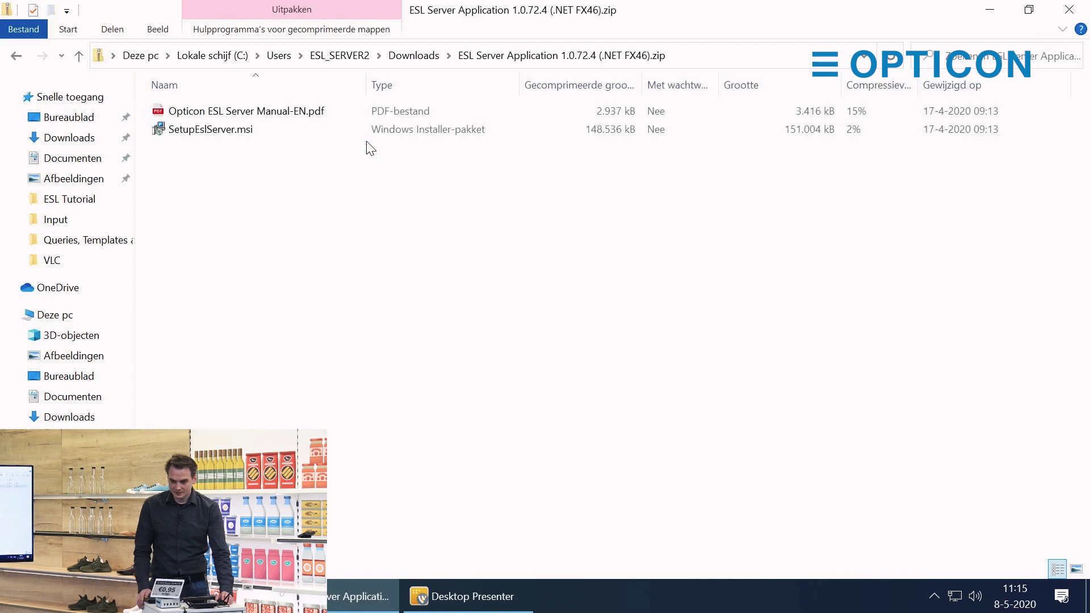
{"action": "left_click", "coordinate": [280, 31]}
{"action": "left_click", "coordinate": [554, 71]}
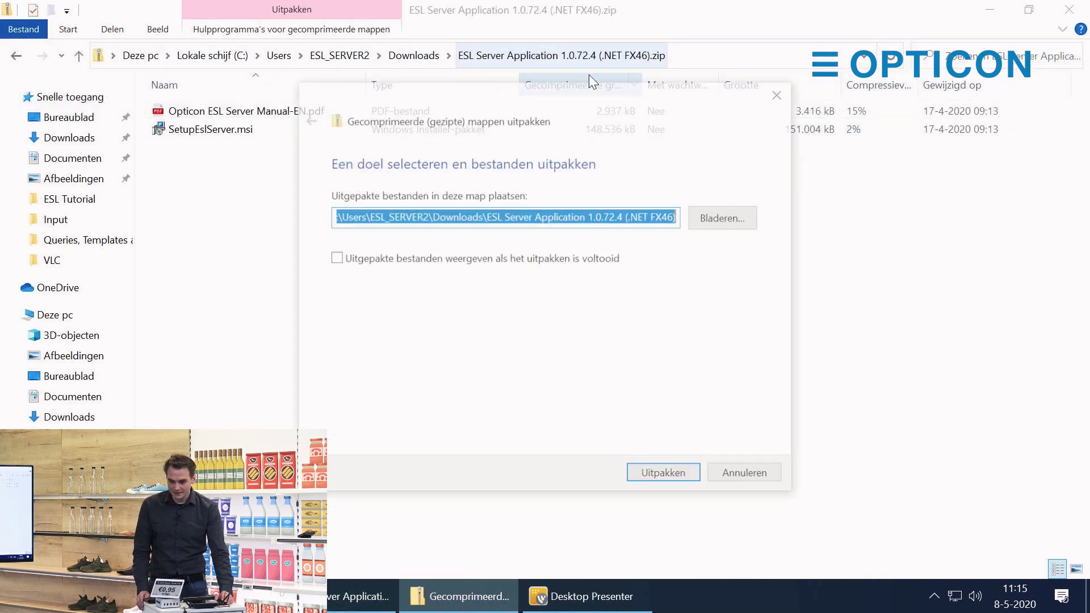
{"action": "left_click", "coordinate": [483, 263]}
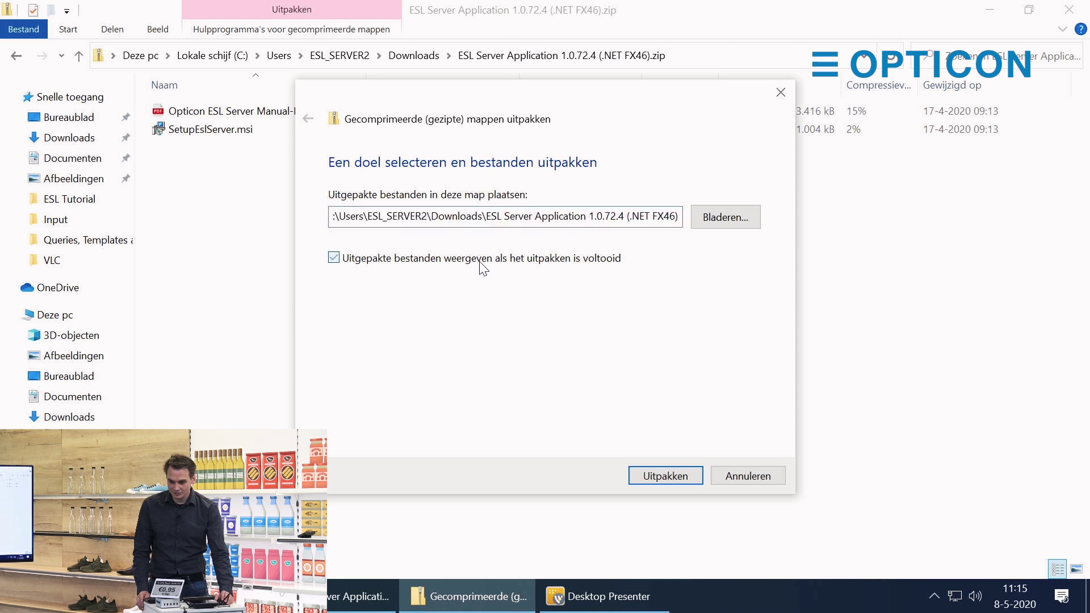
{"action": "left_click", "coordinate": [663, 475]}
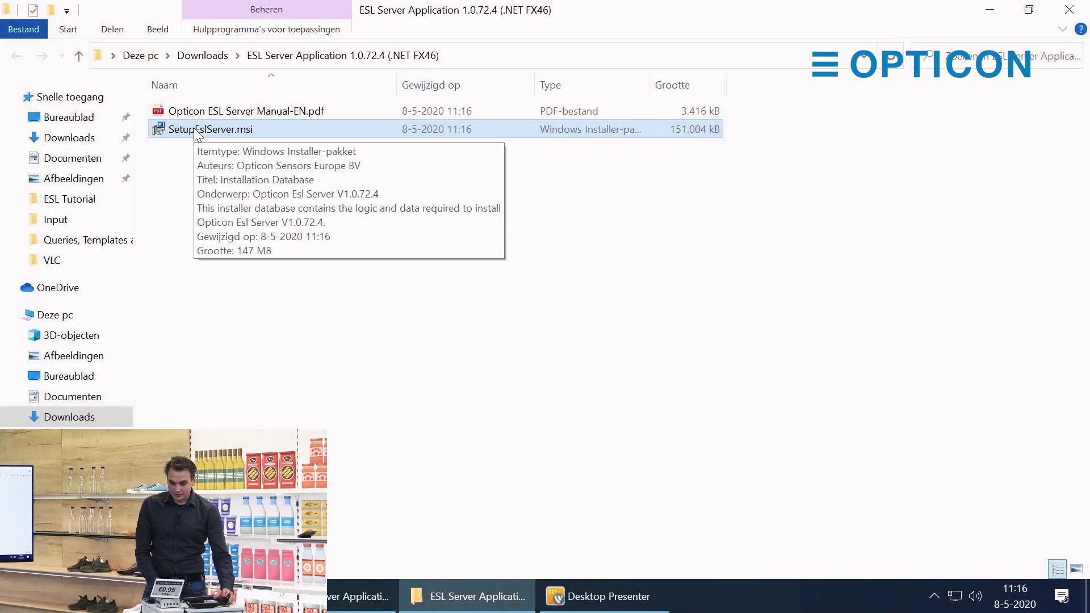
Step: Run SetupEslServer.msi from the extracted ESL Server Application folder
{"action": "double_click", "coordinate": [194, 129]}
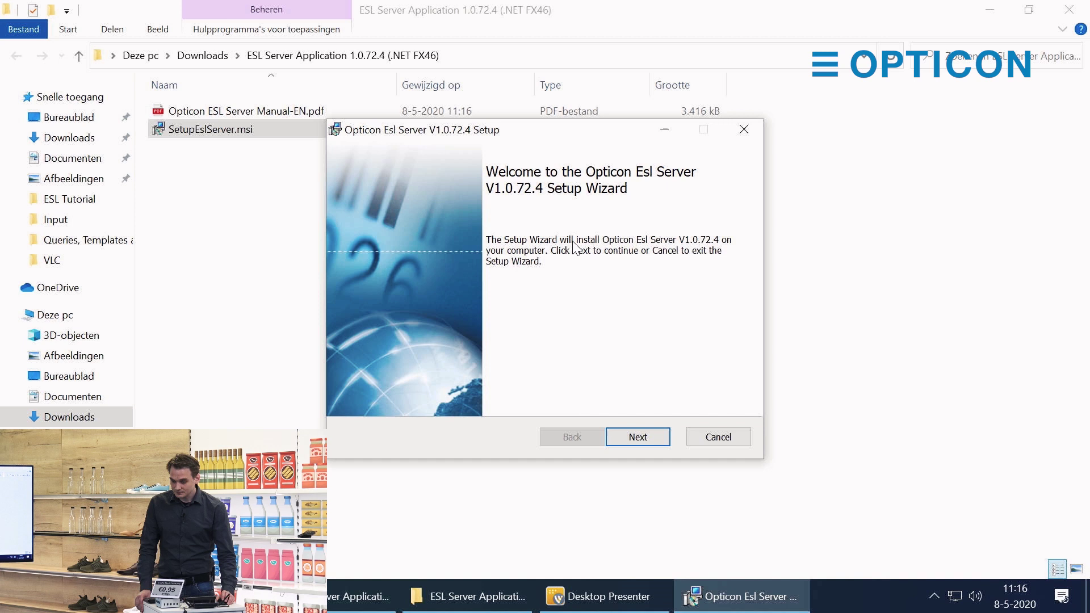
Step: Get past the welcome page and accept the license agreement to reach Custom Setup
{"action": "left_click", "coordinate": [625, 435]}
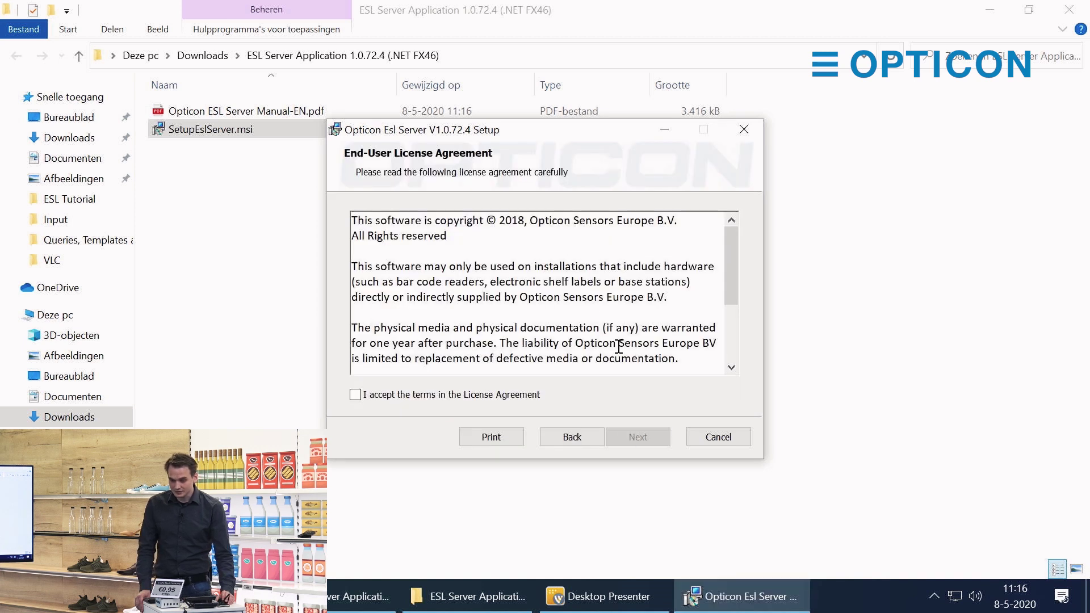
{"action": "left_click", "coordinate": [489, 396]}
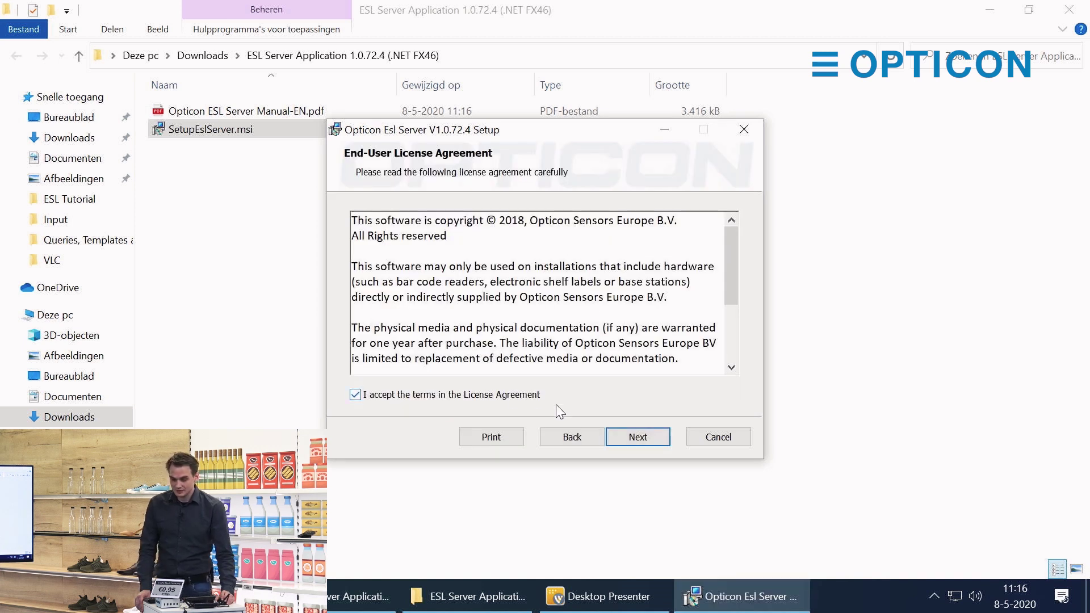
{"action": "left_click", "coordinate": [625, 442]}
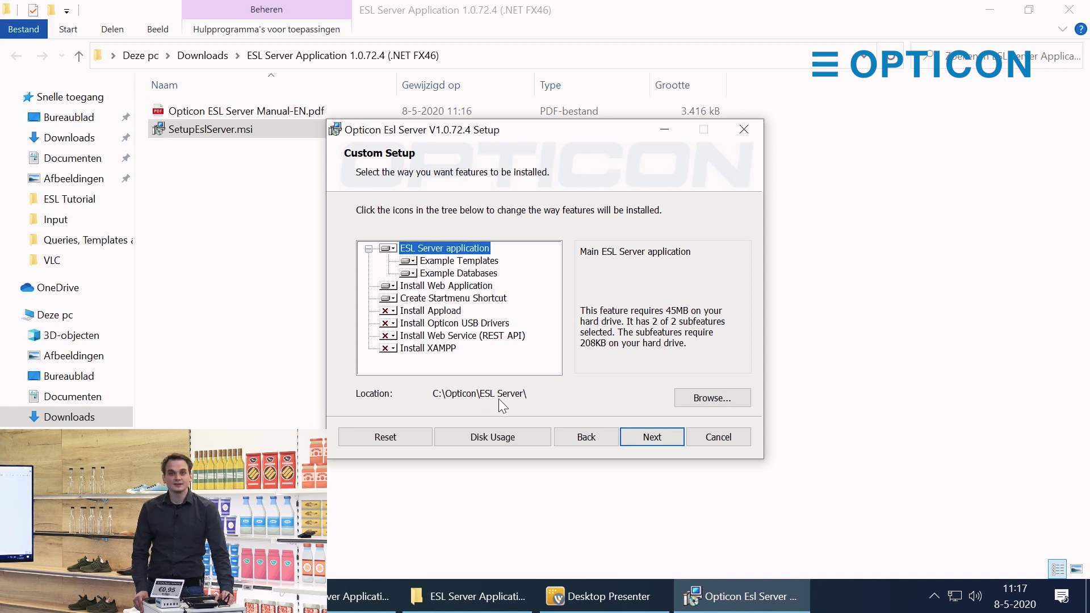
{"action": "left_click", "coordinate": [441, 262]}
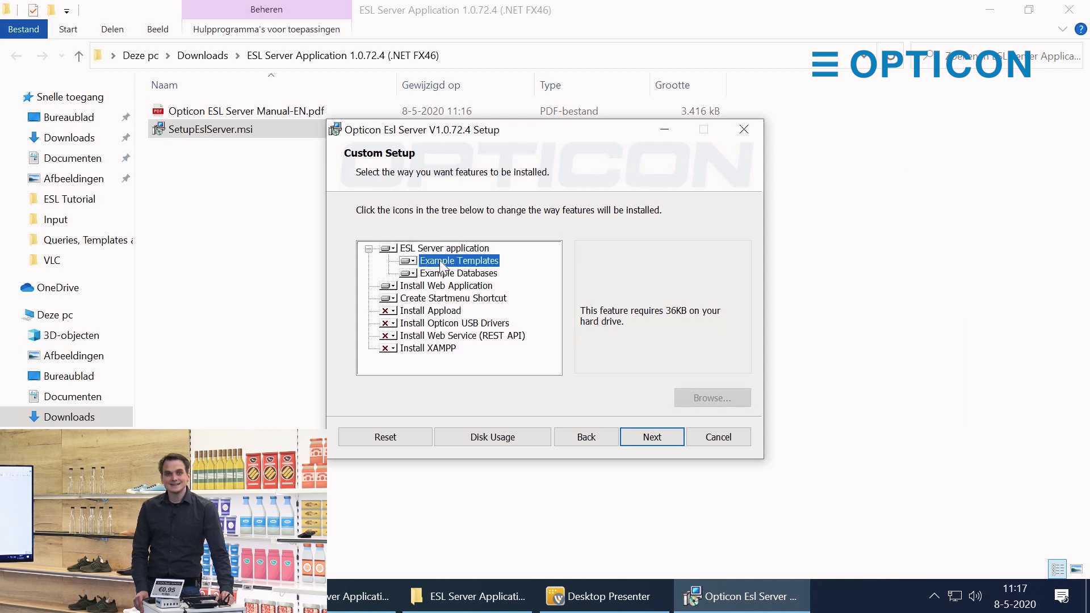
{"action": "left_click", "coordinate": [444, 276]}
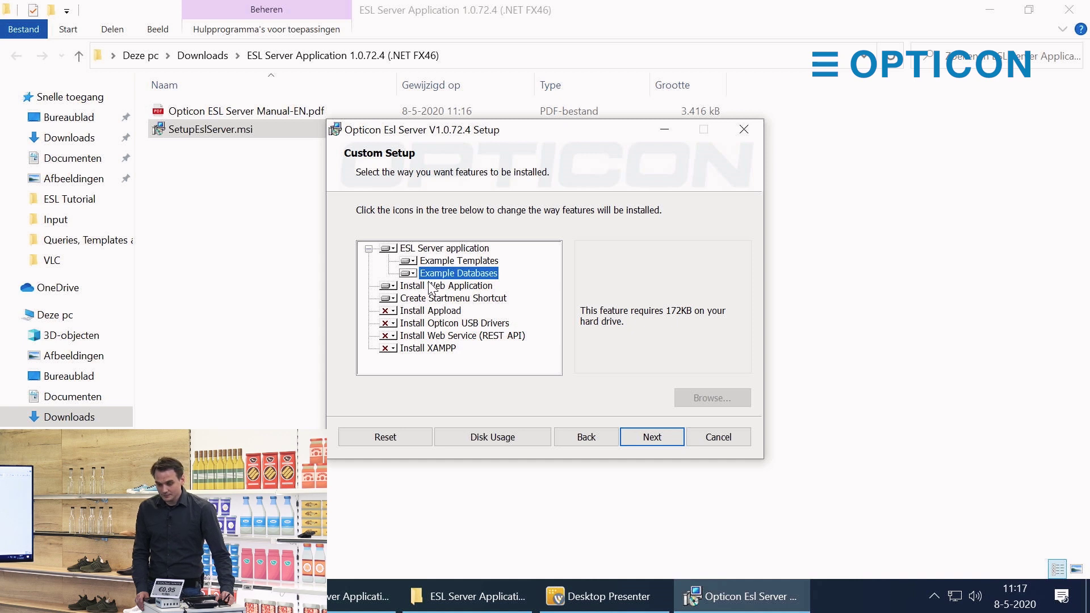
{"action": "left_click", "coordinate": [431, 289]}
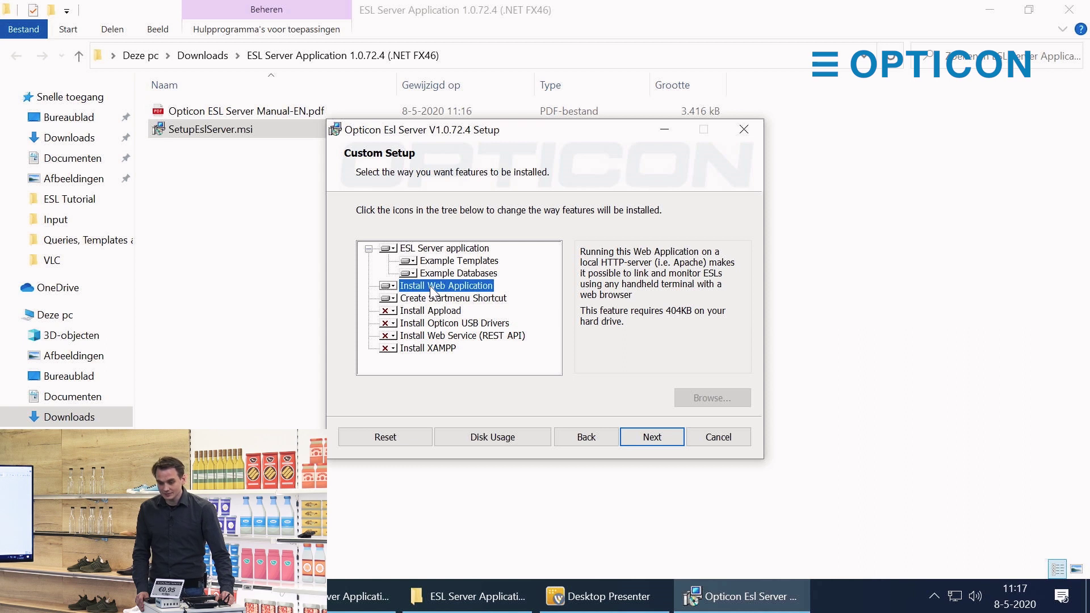
{"action": "left_click", "coordinate": [427, 299]}
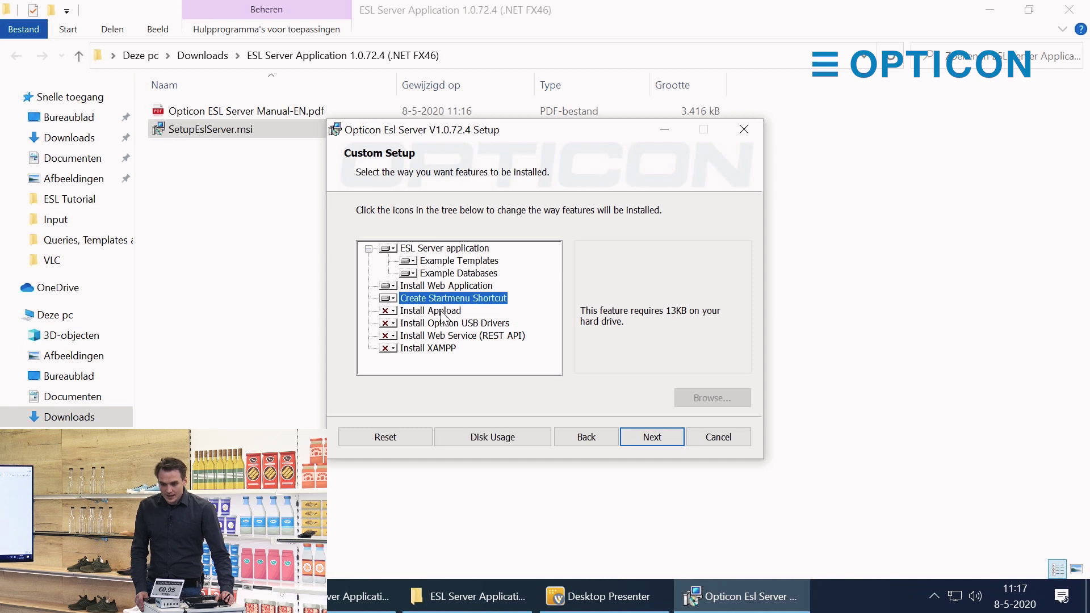
{"action": "left_click", "coordinate": [442, 313]}
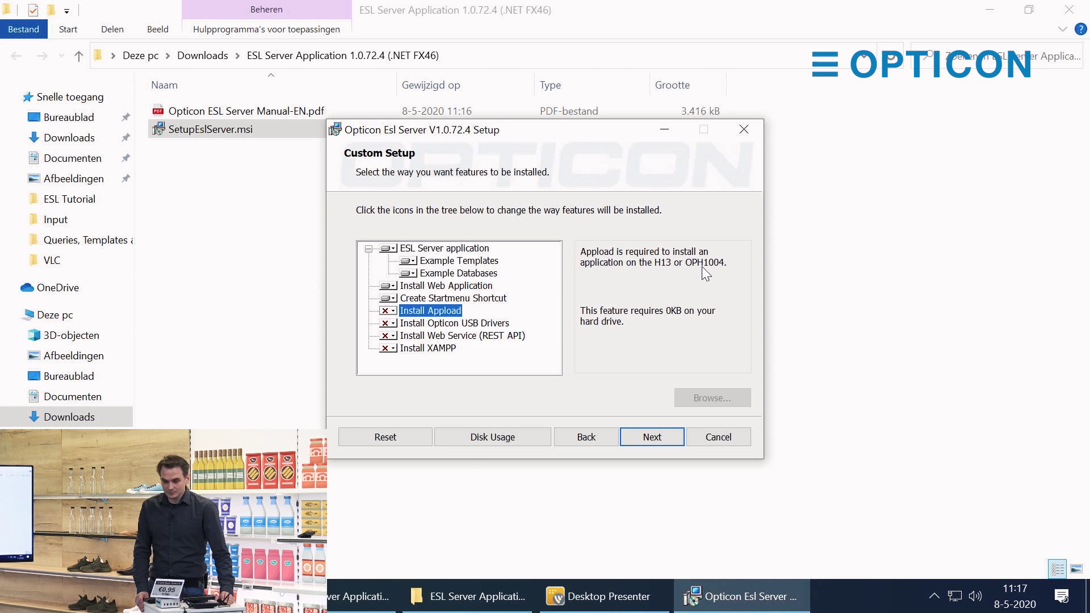
{"action": "left_click", "coordinate": [440, 323]}
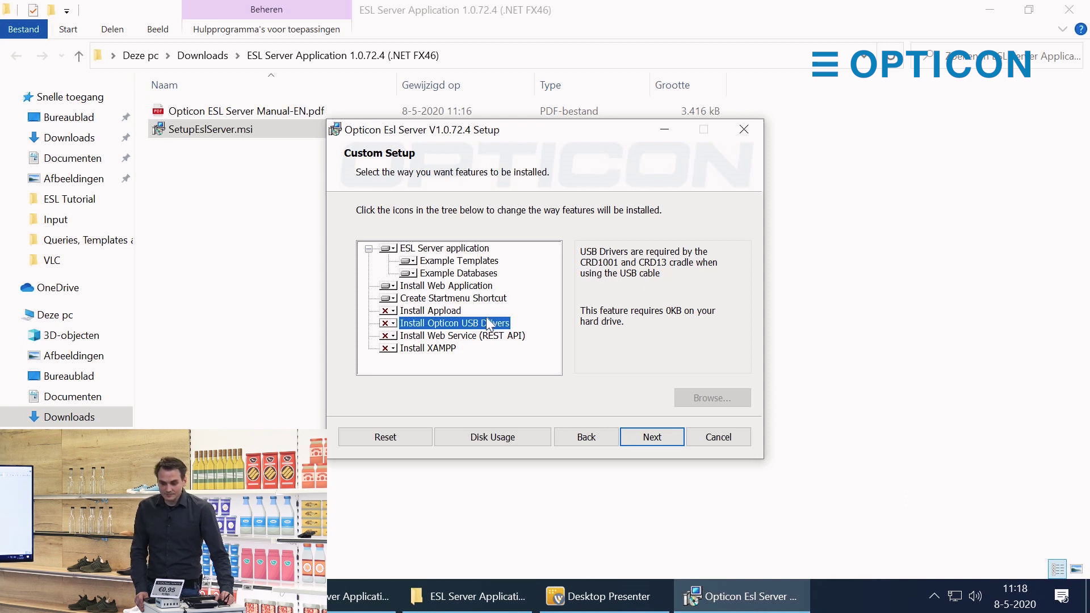
{"action": "left_click", "coordinate": [440, 340]}
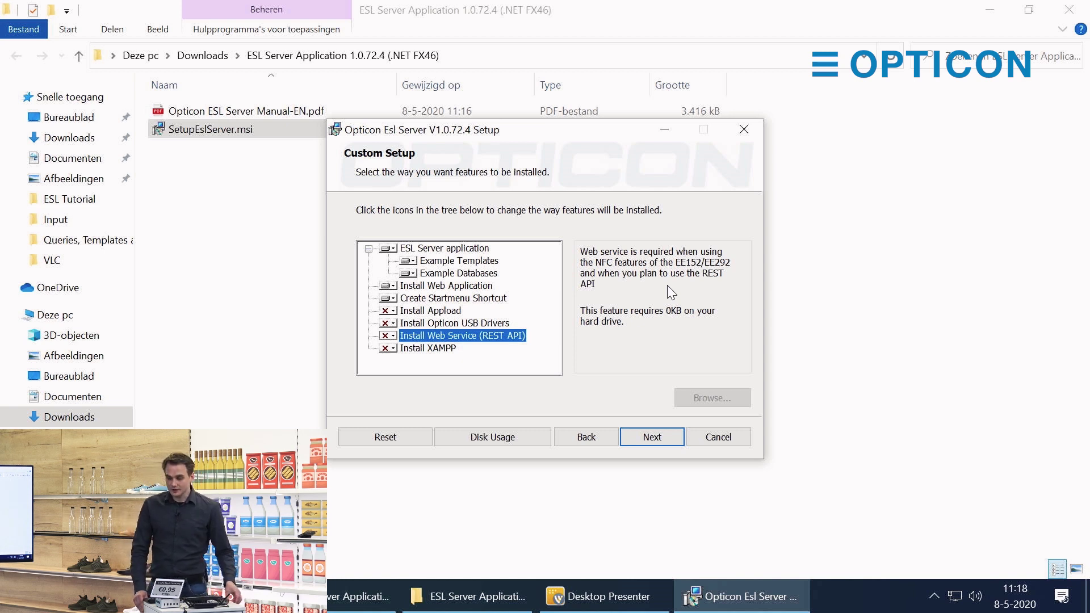
Step: Mark Install Web Service (REST API) and Install XAMPP to be installed on the local hard drive
{"action": "left_click", "coordinate": [394, 337]}
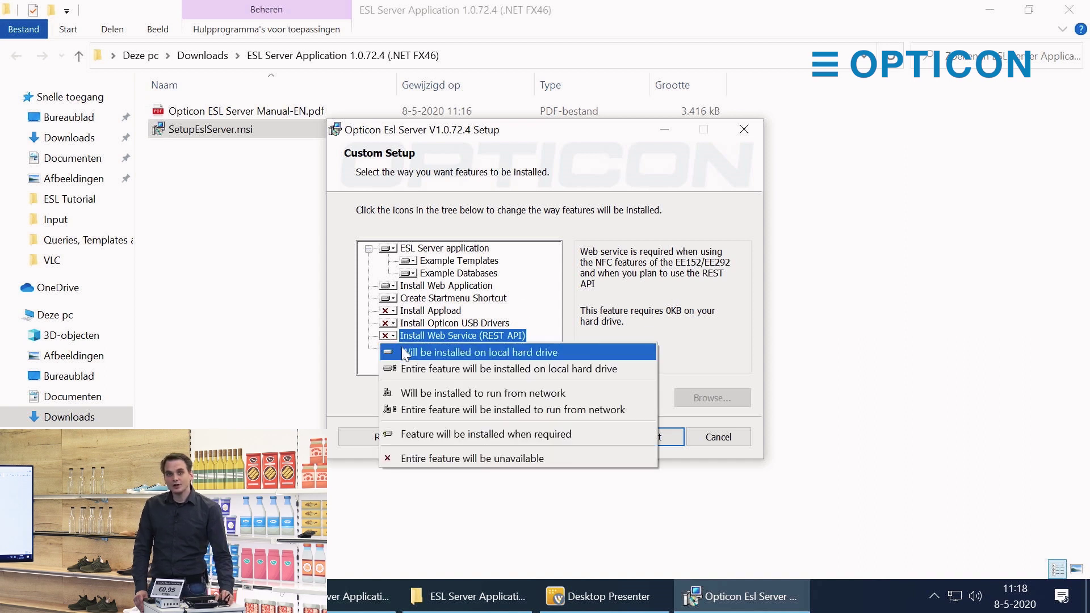
{"action": "left_click", "coordinate": [406, 353]}
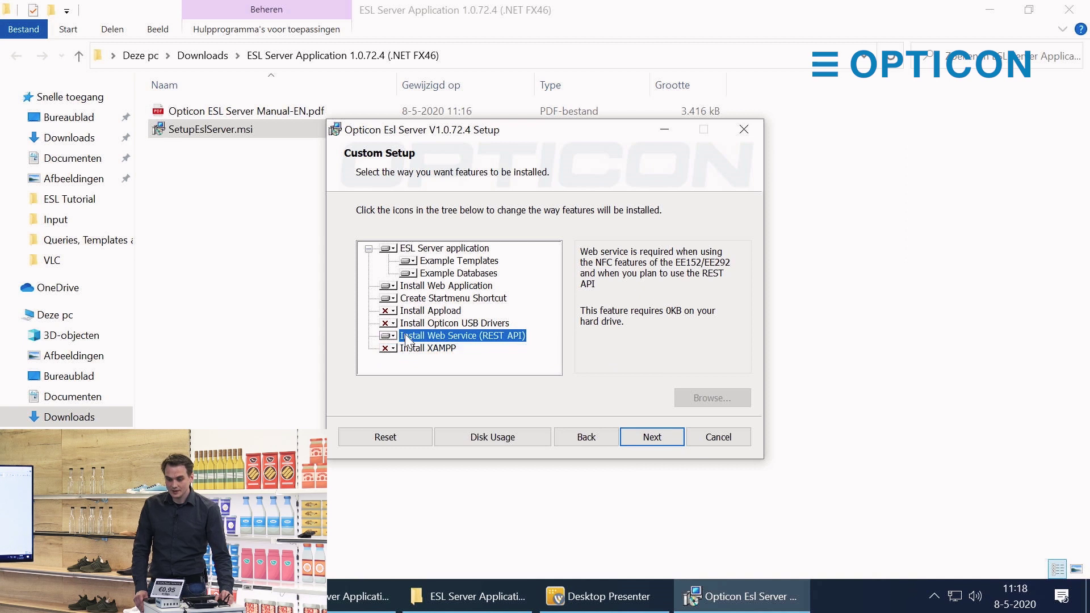
{"action": "left_click", "coordinate": [428, 349]}
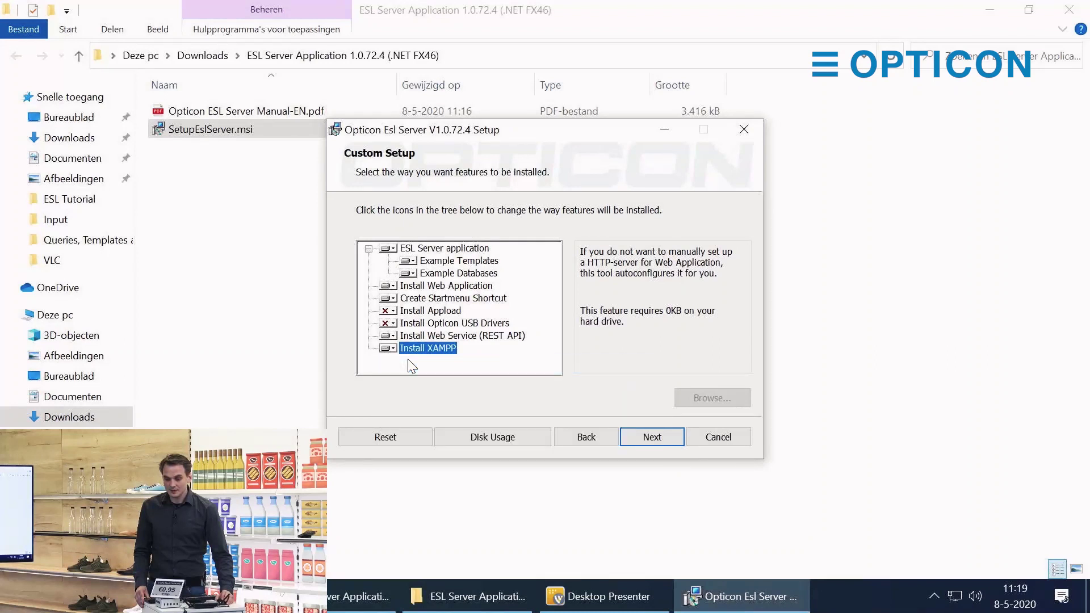
{"action": "left_click", "coordinate": [635, 436]}
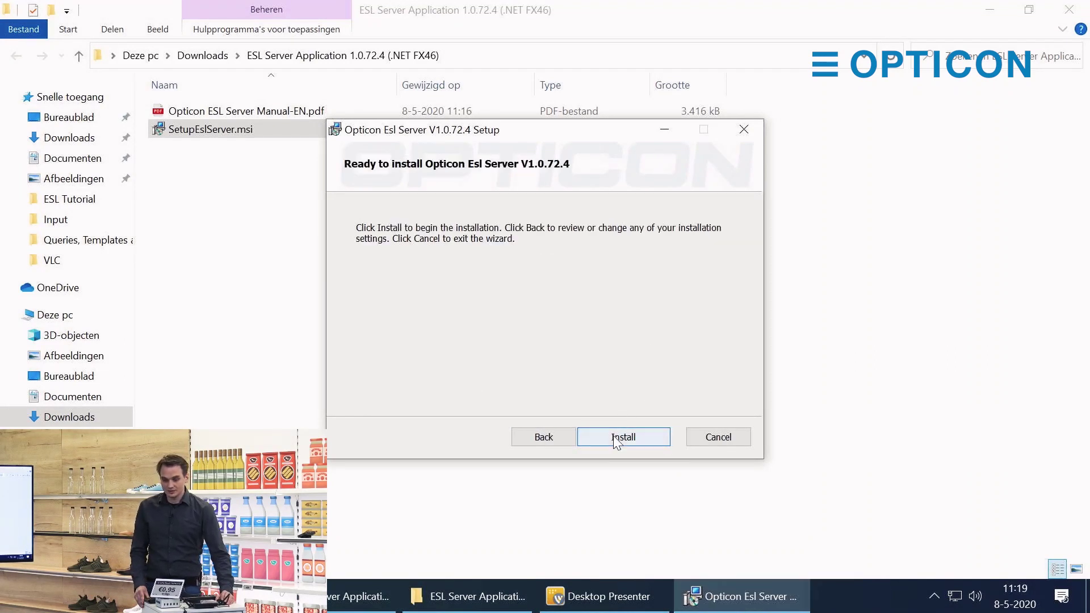
Step: Start the Opticon Esl Server V1.0.72.4 installation and bring the XAMPP installer window forward
{"action": "left_click", "coordinate": [623, 436]}
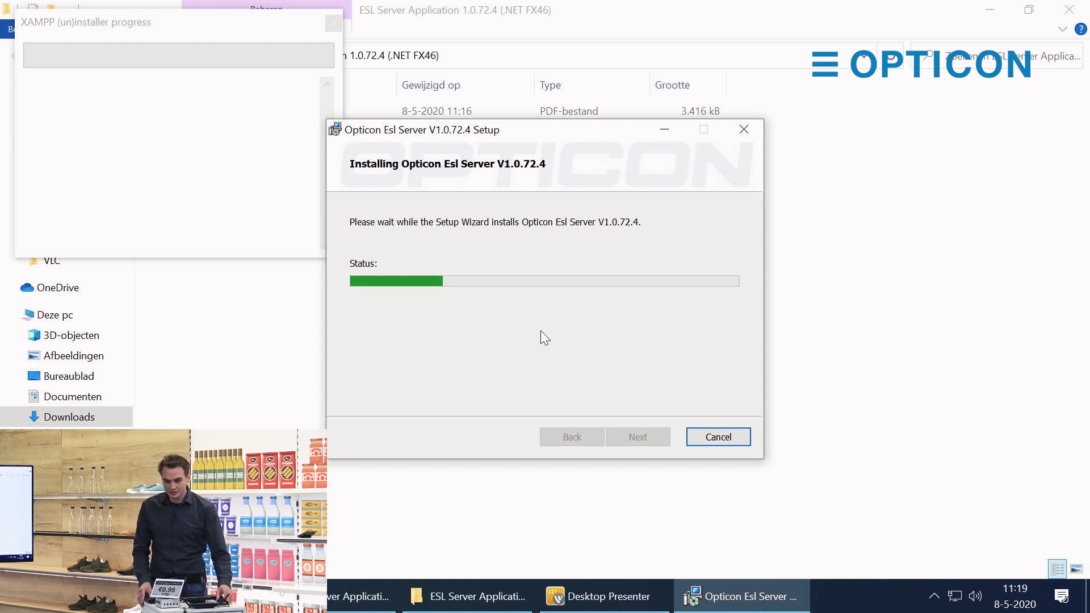
{"action": "left_click", "coordinate": [134, 87]}
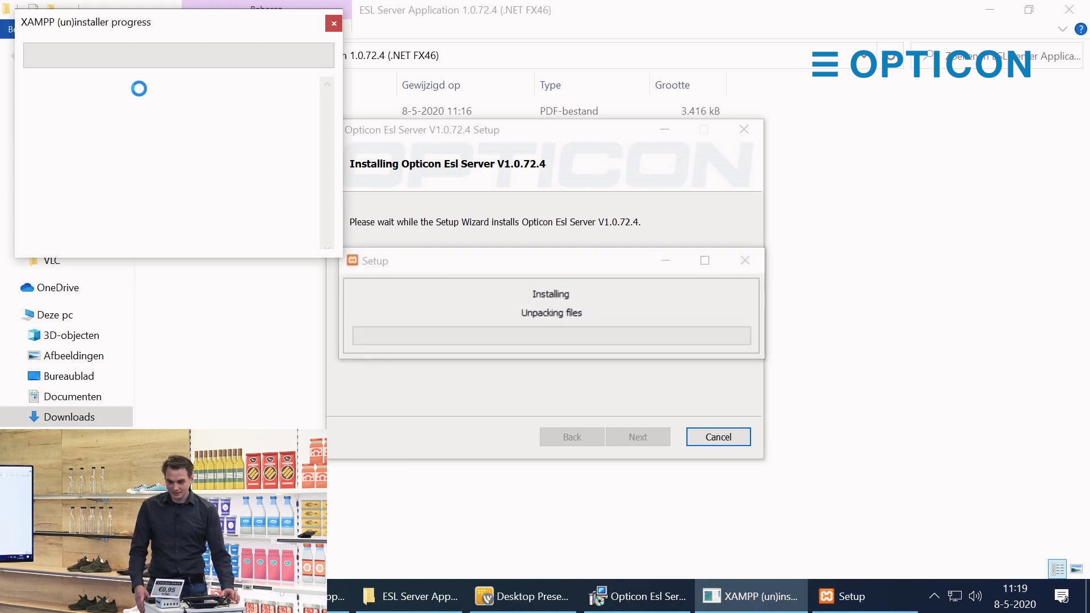
Step: Bring the XAMPP setup window to the front until installation reaches the Completed page
{"action": "left_click", "coordinate": [404, 265]}
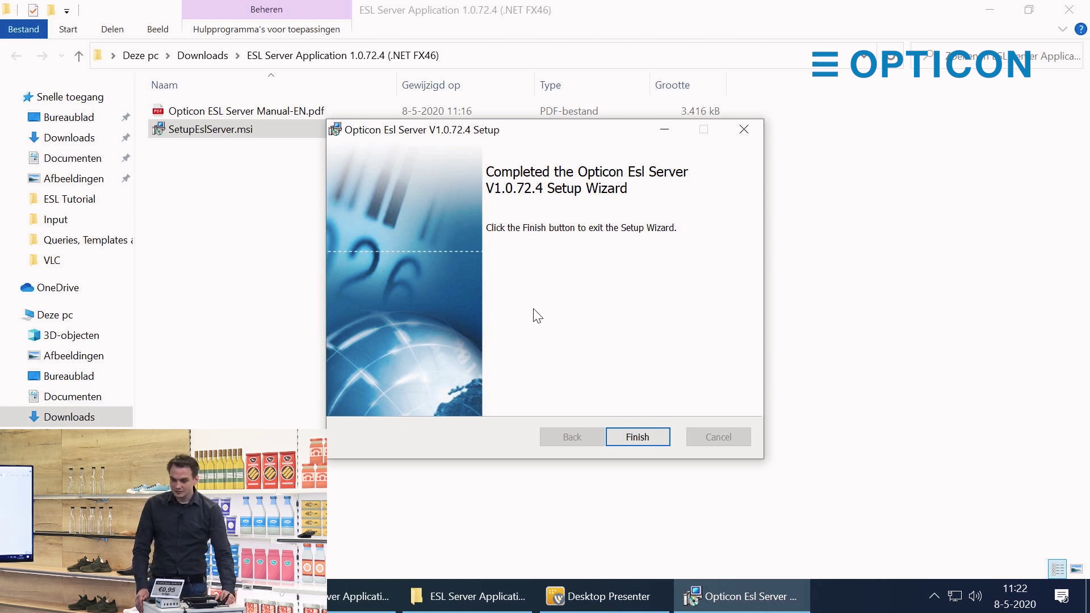
Step: Close the completed setup wizard and answer No to restarting the computer now
{"action": "left_click", "coordinate": [625, 435]}
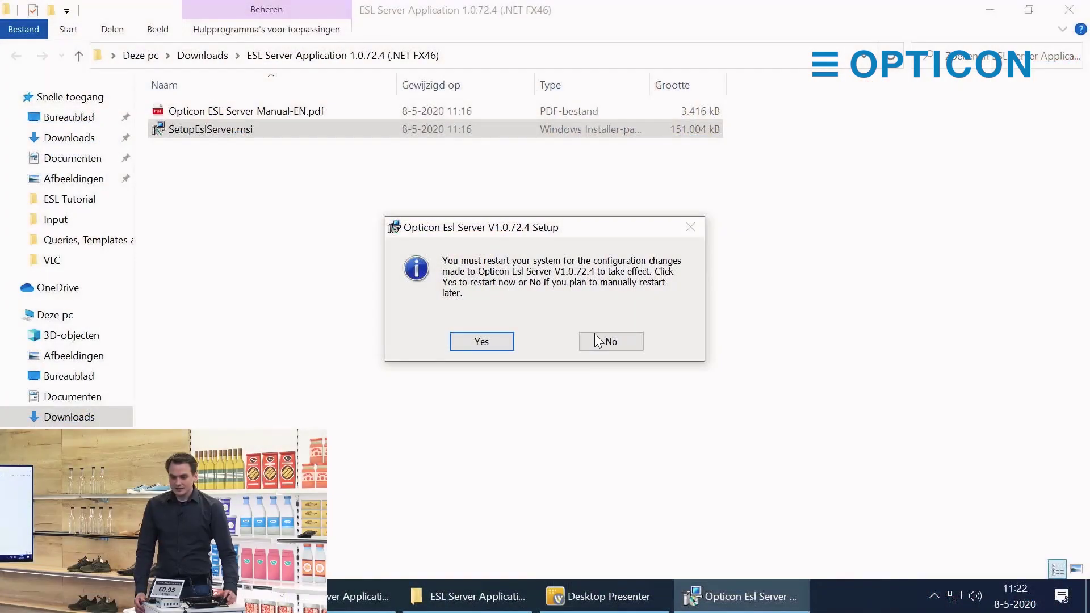
{"action": "left_click", "coordinate": [600, 343]}
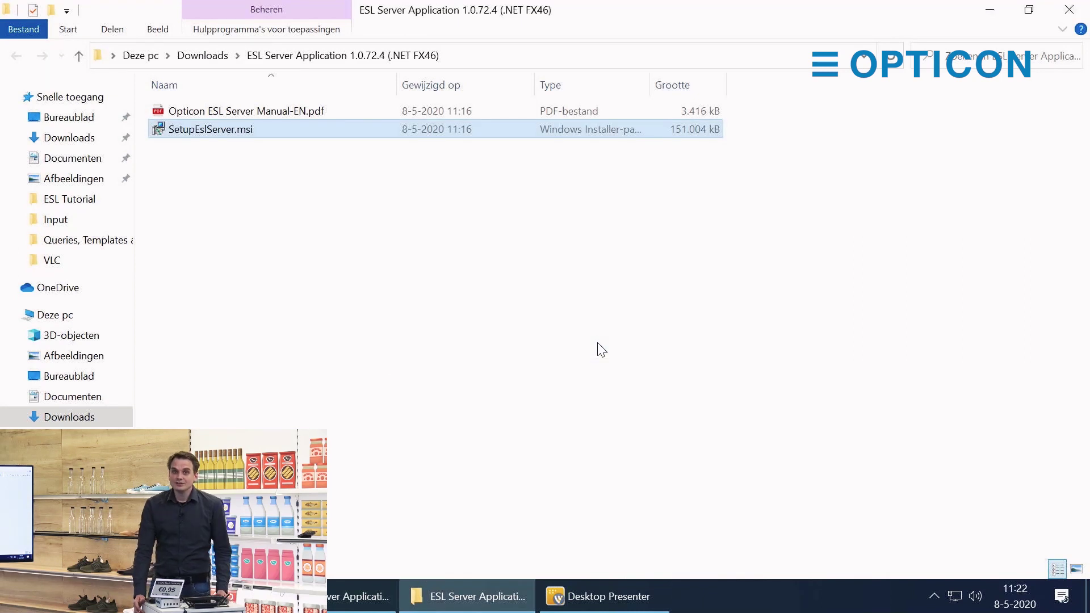